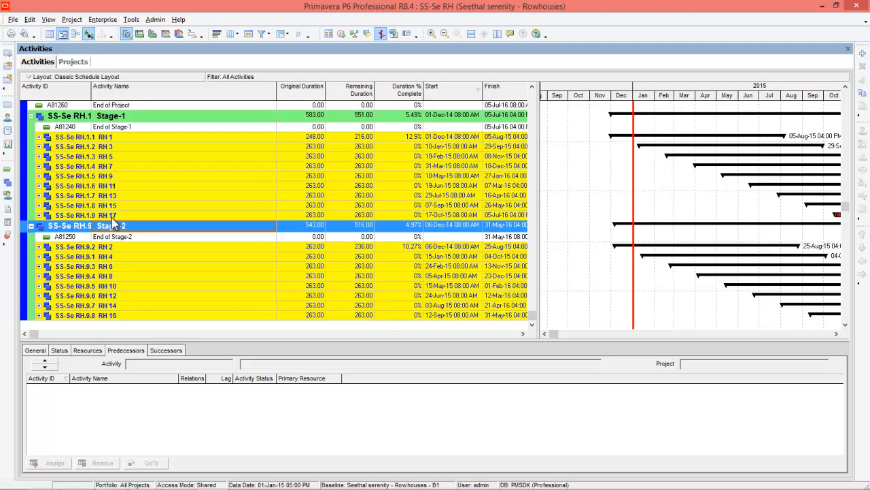
# Close the Seethal serenity - Rowhouses project and confirm the closing
pyautogui.scroll(1, 229, 221)
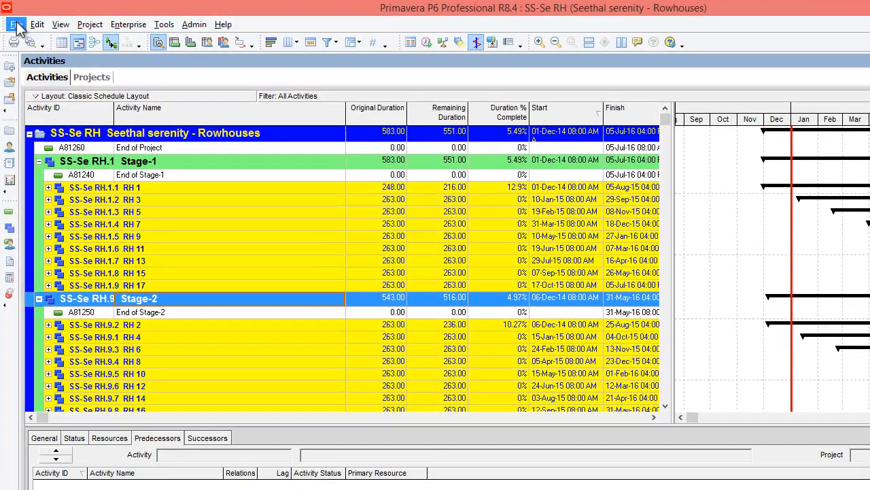
pyautogui.click(12, 19)
pyautogui.click(39, 55)
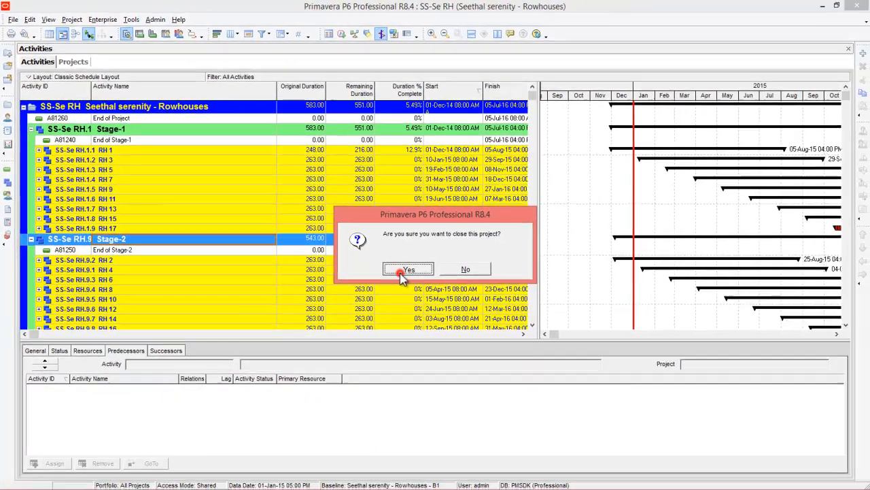
pyautogui.click(404, 270)
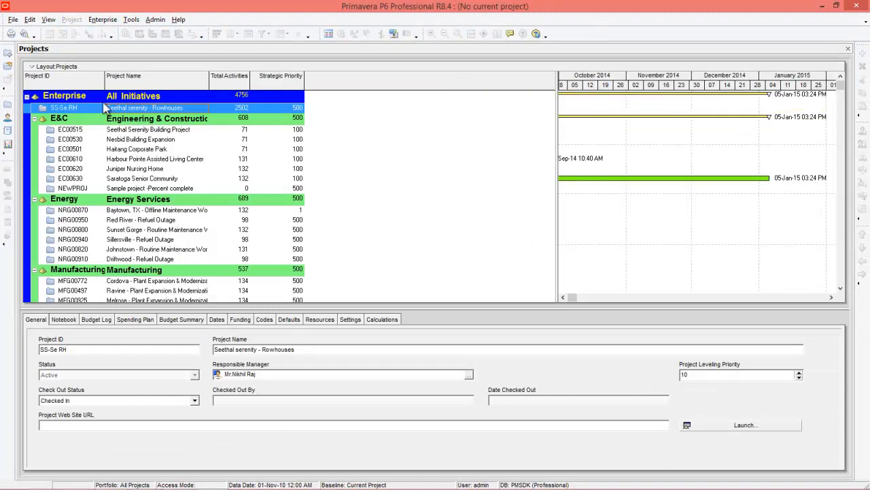
# Create a reflection of the Seethal serenity - Rowhouses project, copying its Final baseline and leaving out the B1 baseline
pyautogui.rightClick(153, 109)
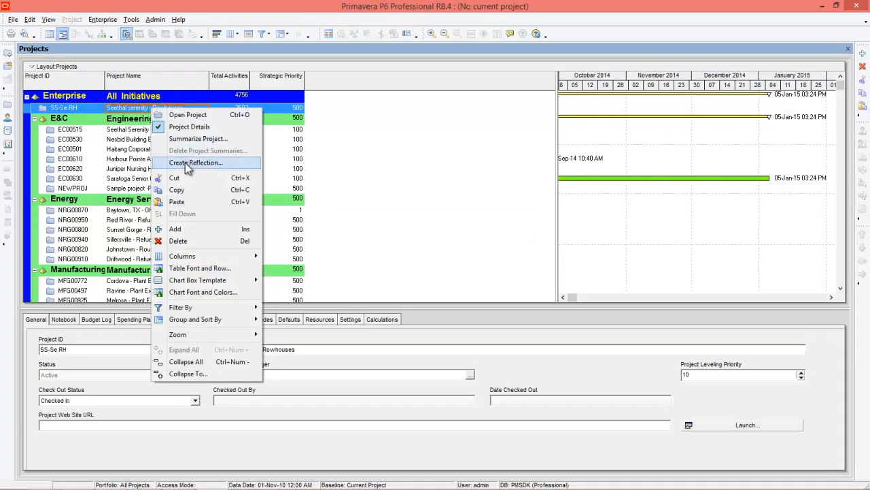
pyautogui.click(216, 163)
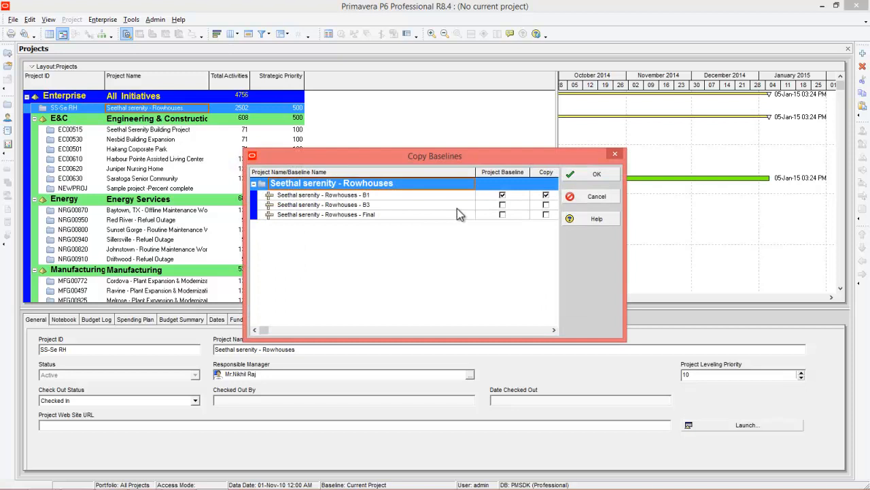
pyautogui.click(347, 215)
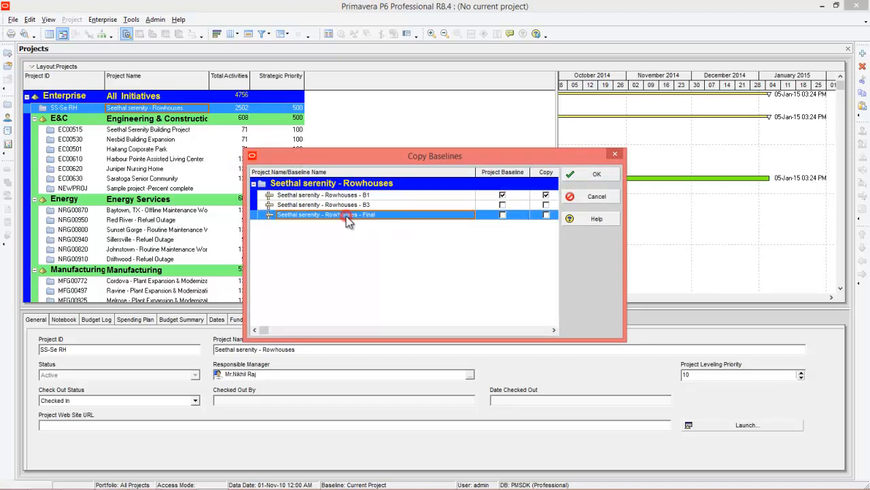
pyautogui.click(546, 215)
pyautogui.click(546, 195)
pyautogui.click(591, 175)
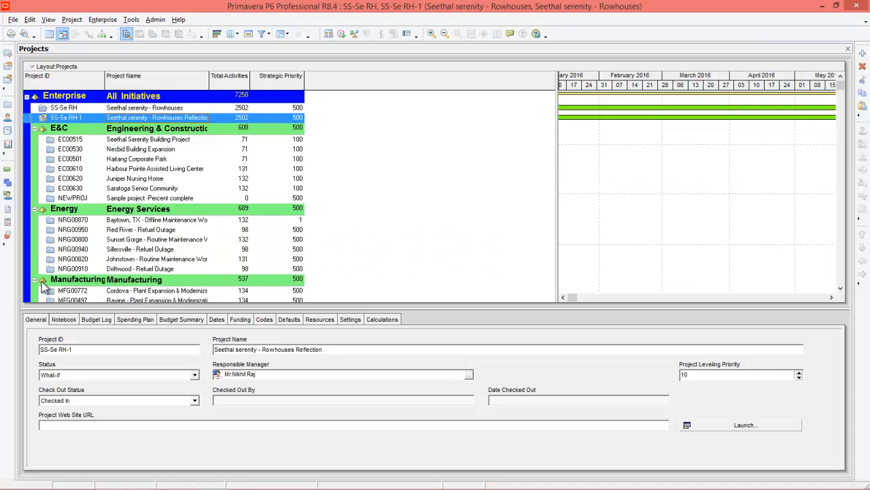
# Review the status choices in the reflection project's general details and keep What-if
pyautogui.click(38, 320)
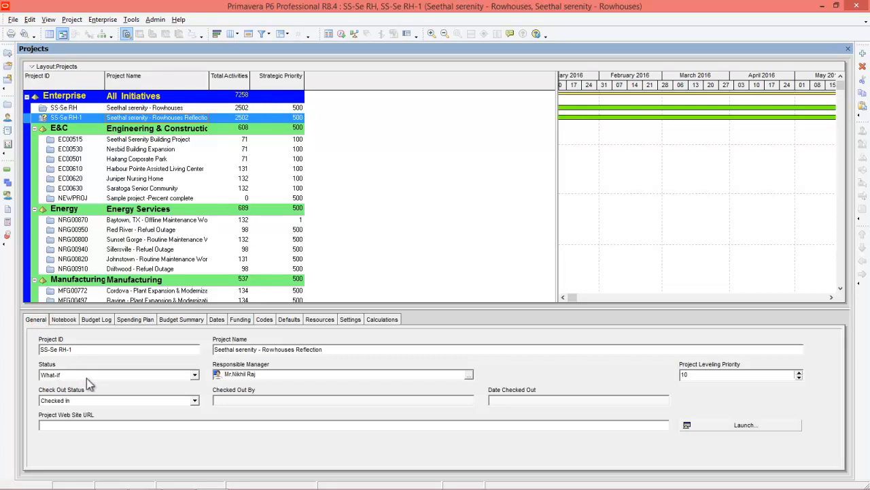
pyautogui.click(116, 375)
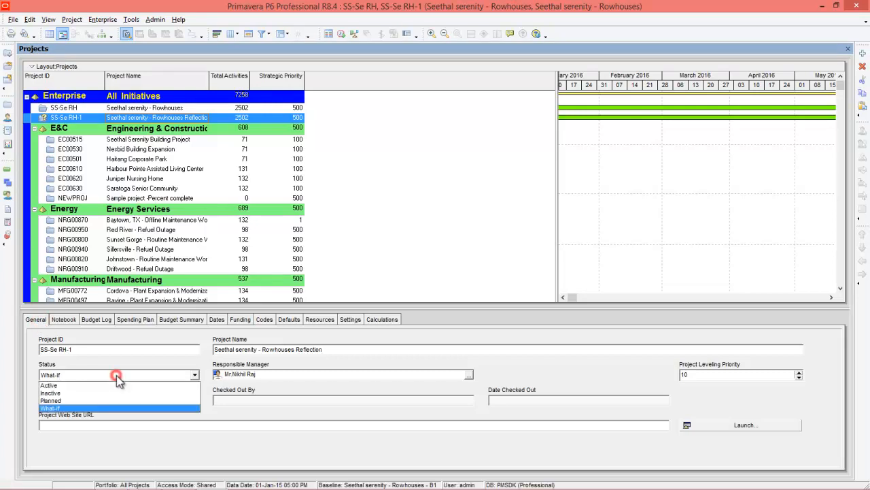
pyautogui.click(94, 408)
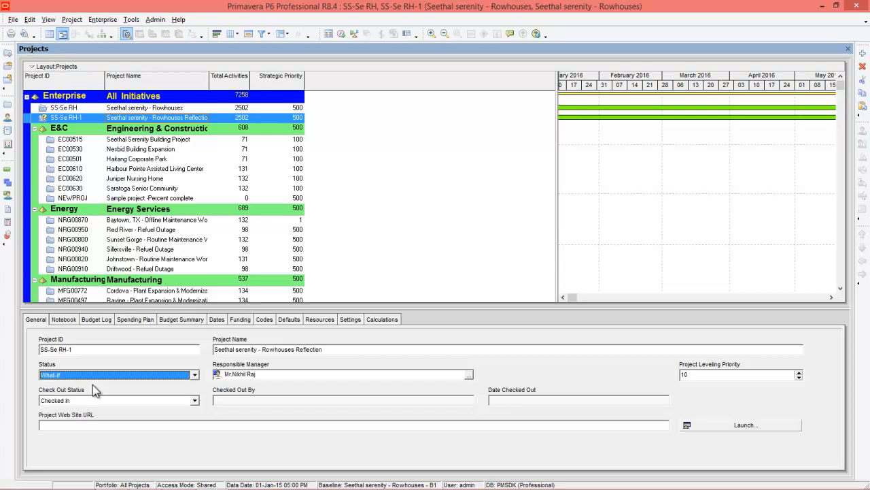
# Open the Rowhouses Reflection project and expand Stage-2 in its work breakdown structure
pyautogui.rightClick(157, 122)
pyautogui.click(171, 127)
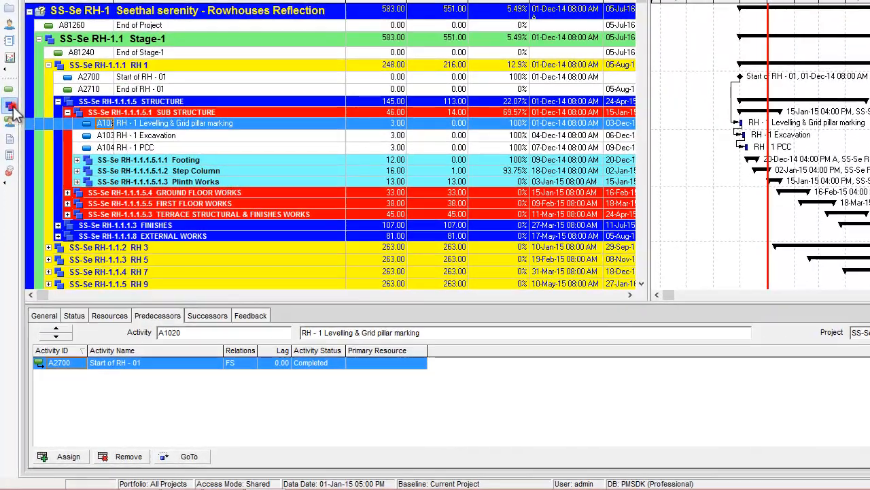
pyautogui.click(8, 179)
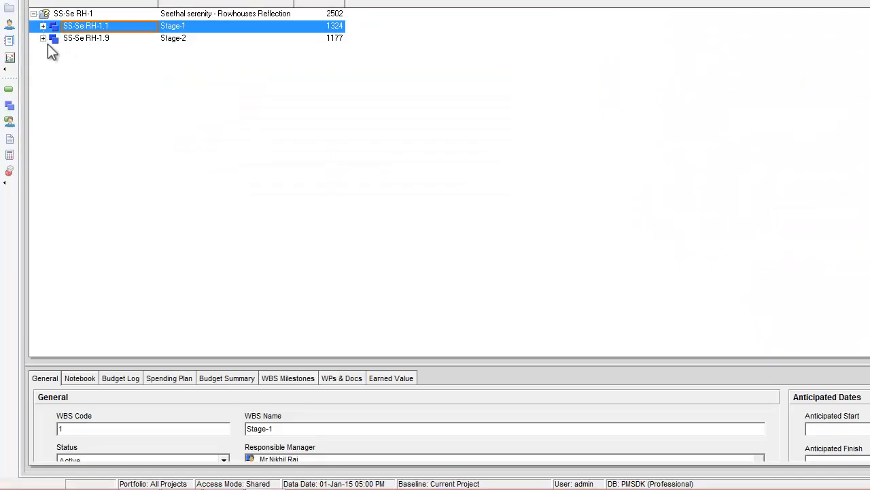
pyautogui.click(43, 38)
pyautogui.click(42, 38)
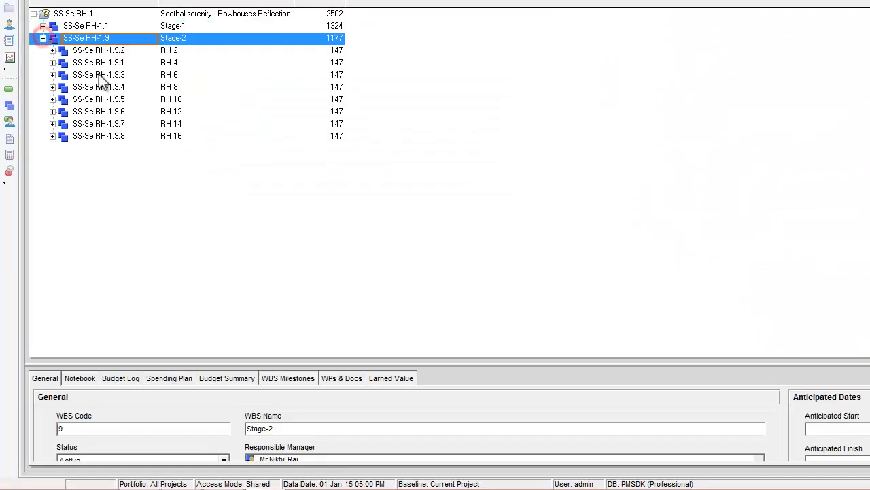
# Copy the RH 16 WBS element and paste it with all WBS options and activity information included, relationships only between copied activities
pyautogui.click(171, 139)
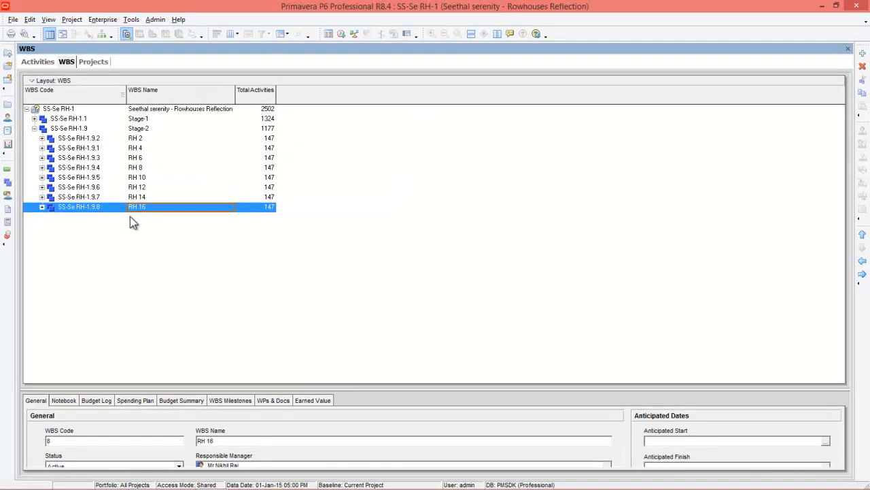
pyautogui.click(863, 93)
pyautogui.click(863, 108)
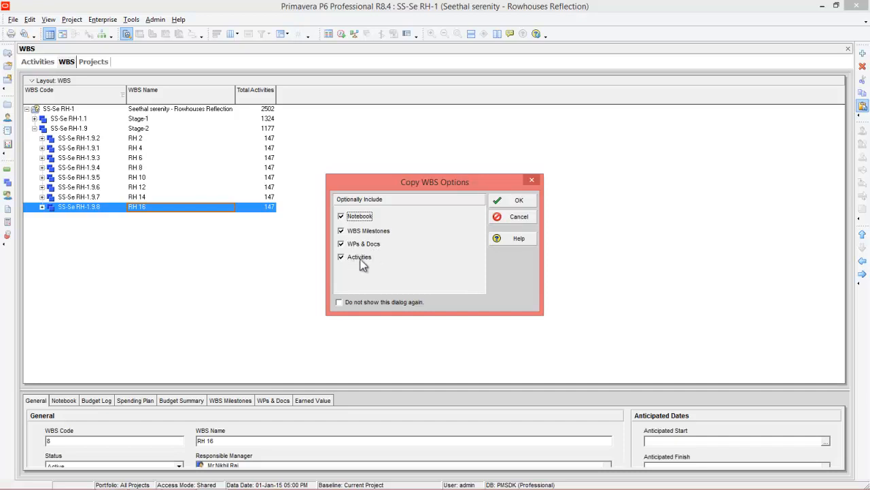
pyautogui.click(514, 202)
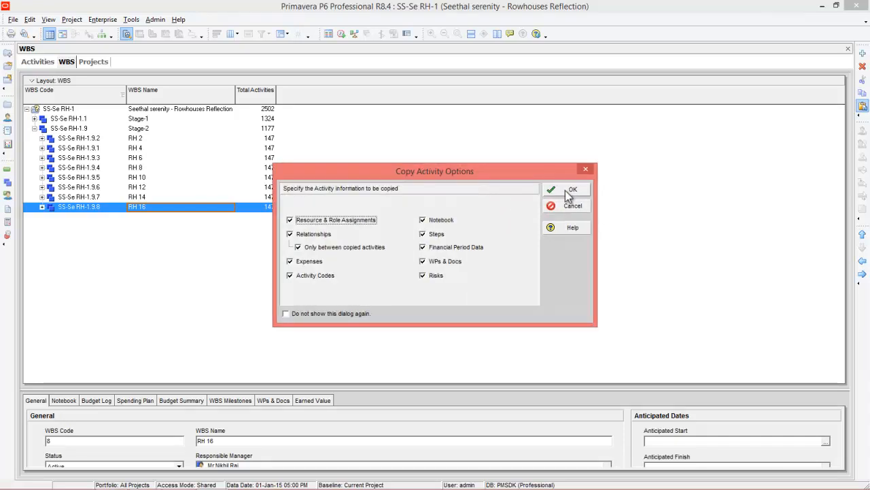
pyautogui.click(568, 194)
pyautogui.click(566, 183)
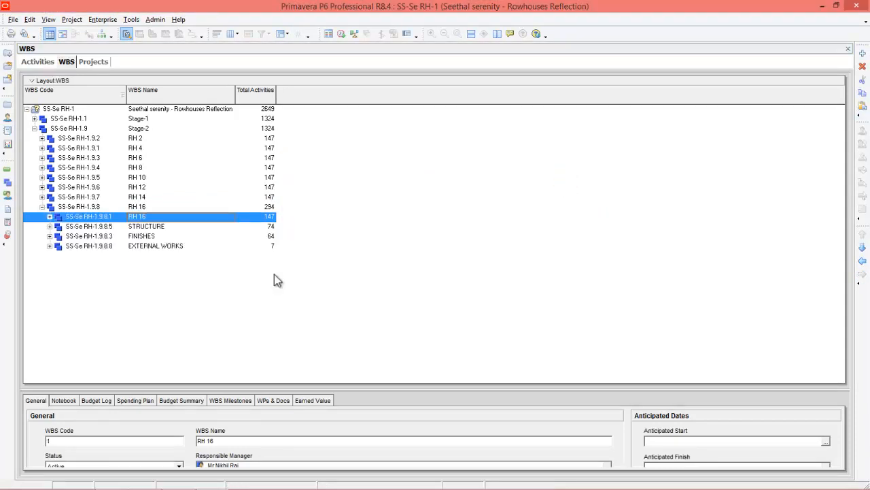
# Rename the pasted WBS element to RH 18 and outdent it to the same level as RH 16 under Stage-2
pyautogui.click(151, 222)
pyautogui.press('BackSpace')
pyautogui.press('BackSpace')
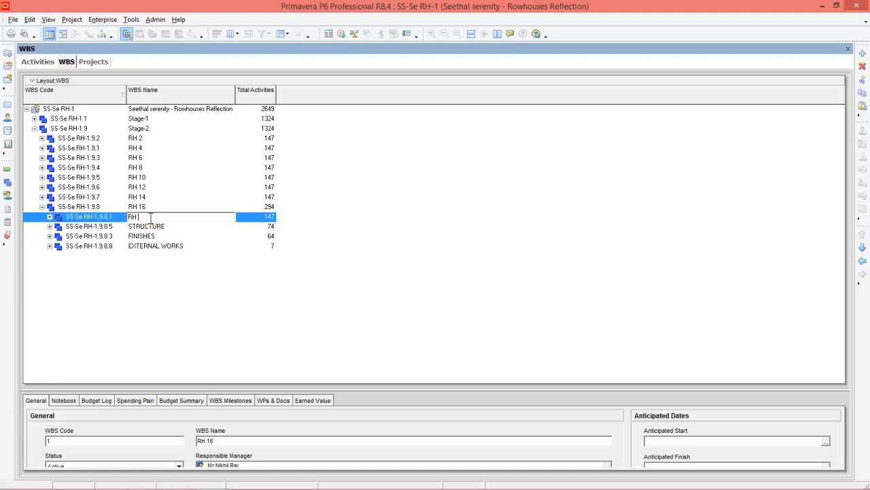
pyautogui.press('Return')
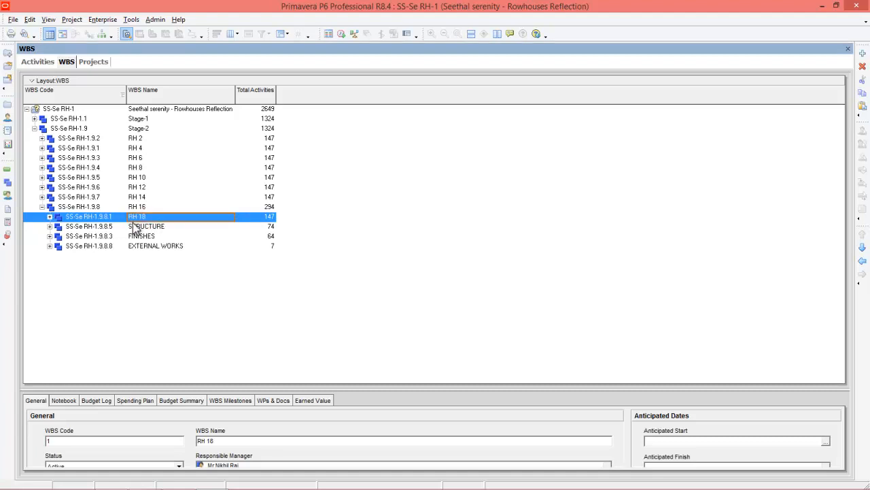
pyautogui.click(863, 263)
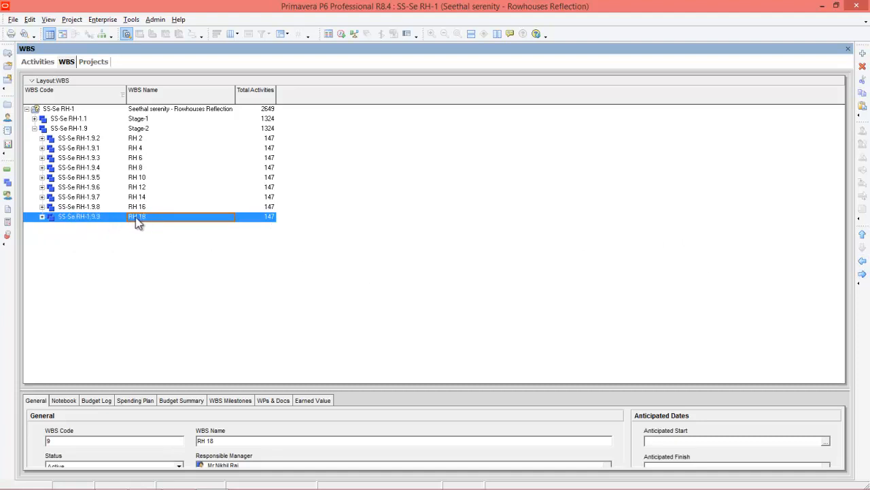
# Examine the RH 18 breakdown in the WBS and in the activity table under Stage-2, with Stage-1 collapsed
pyautogui.click(41, 217)
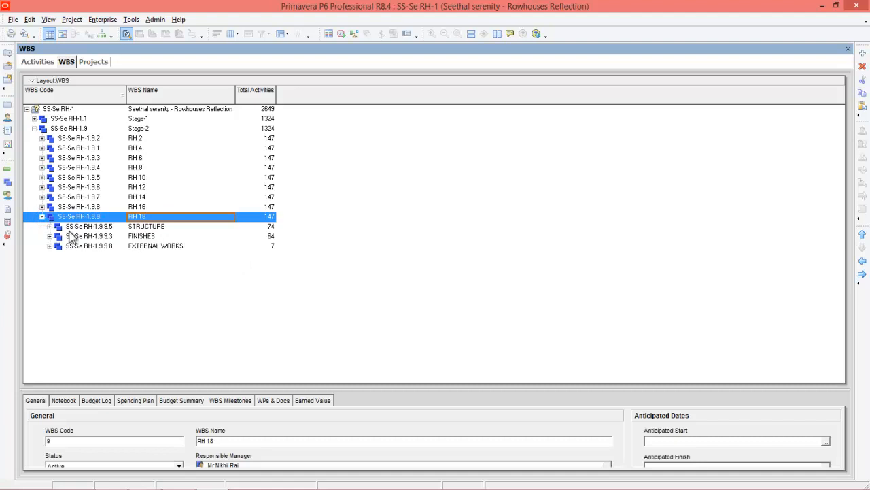
pyautogui.click(49, 226)
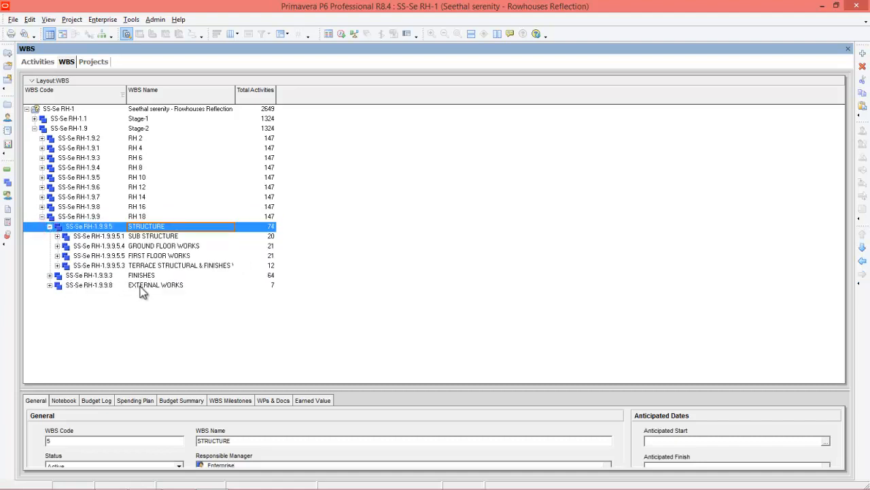
pyautogui.click(43, 61)
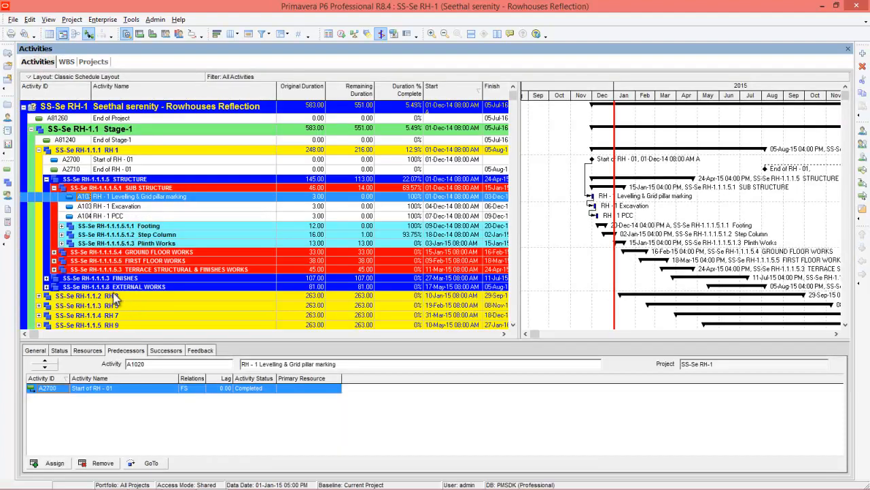
pyautogui.click(32, 129)
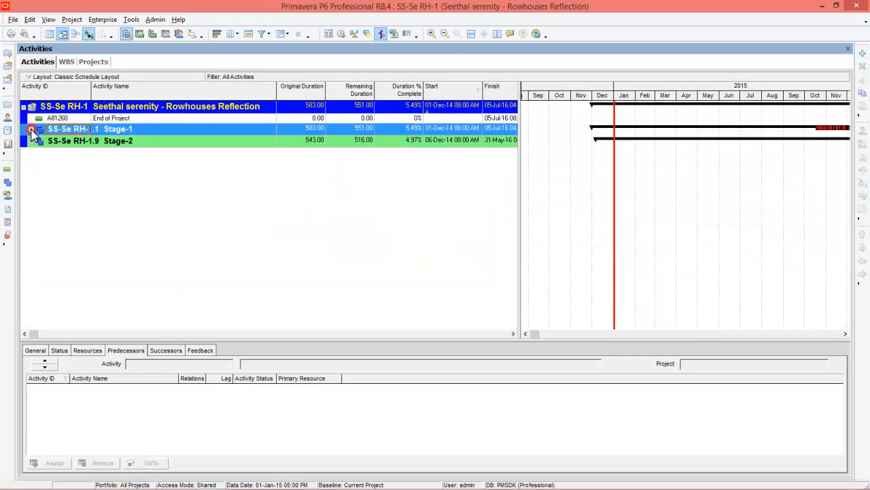
pyautogui.click(31, 141)
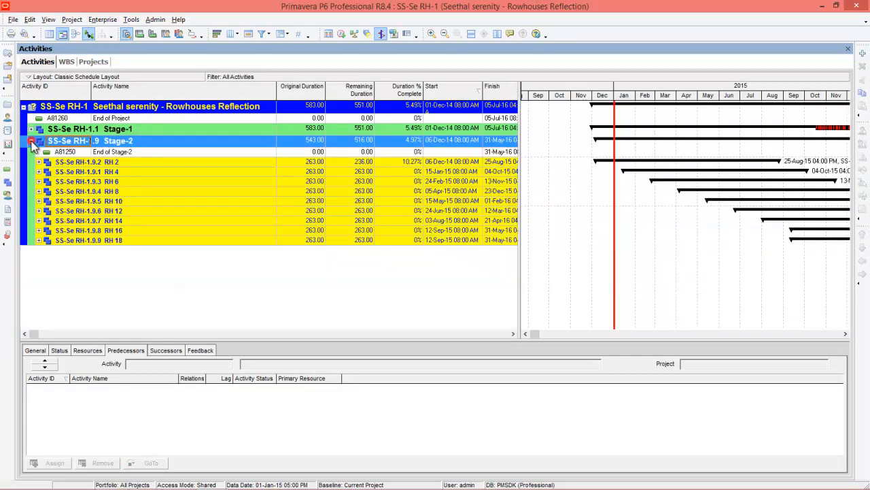
pyautogui.click(37, 241)
pyautogui.click(39, 240)
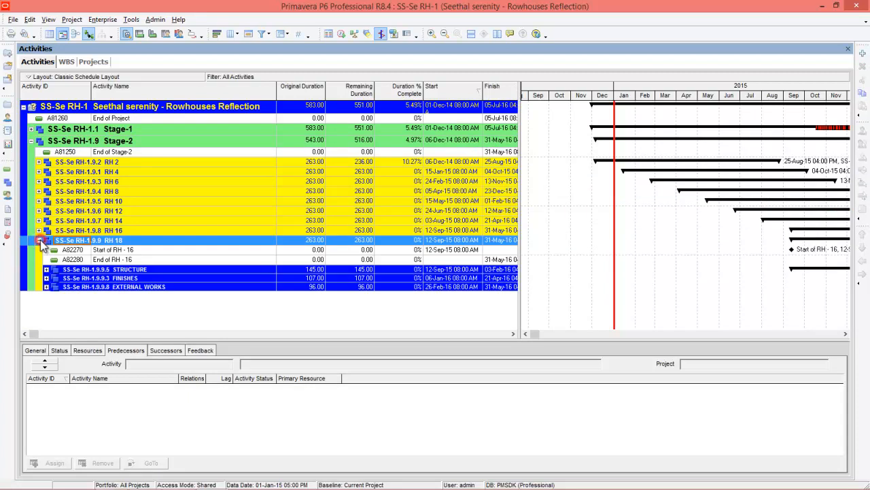
# Assign RH 16's finish milestone A80780, End of RH - 16, as predecessor of RH 18's start milestone A82270
pyautogui.click(113, 250)
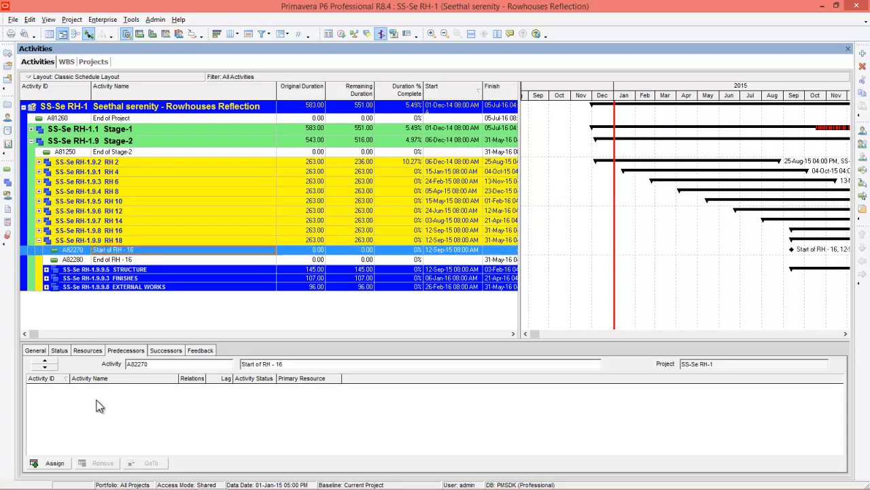
pyautogui.click(59, 467)
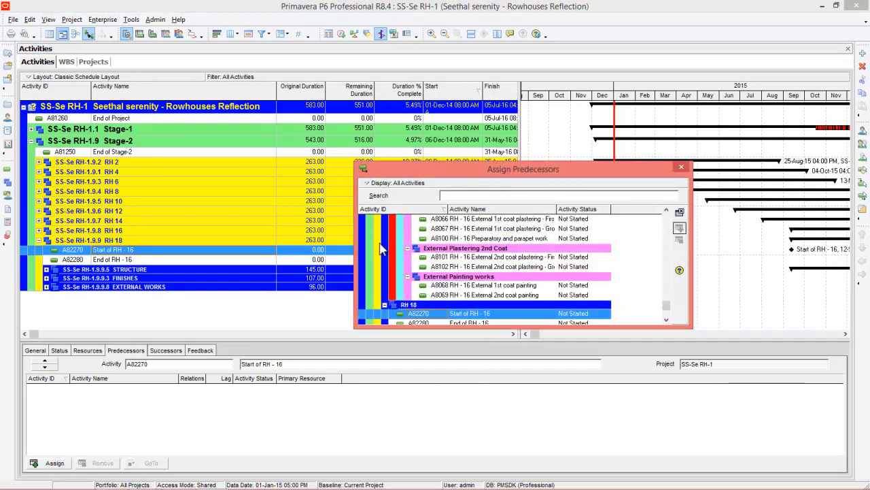
pyautogui.rightClick(379, 244)
pyautogui.click(411, 331)
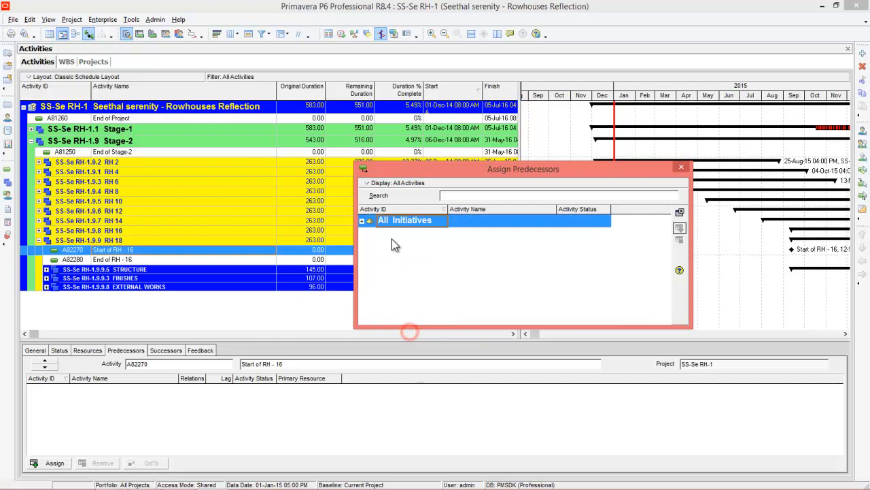
pyautogui.click(362, 222)
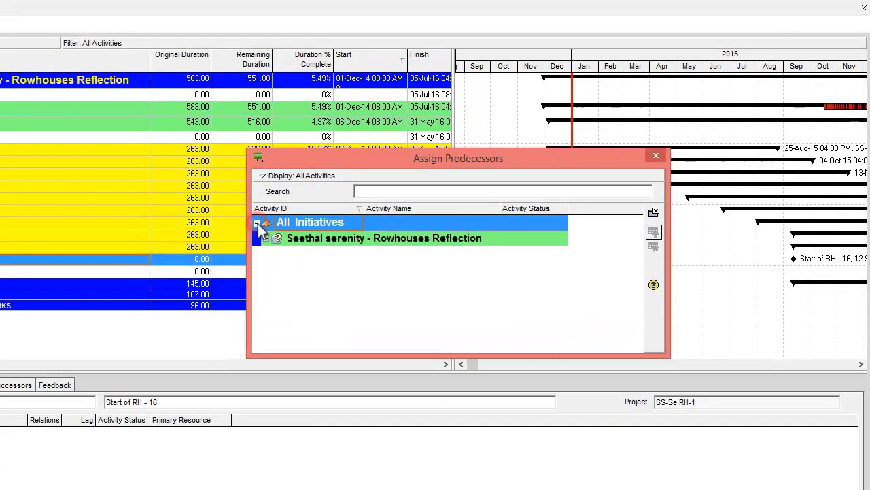
pyautogui.click(265, 238)
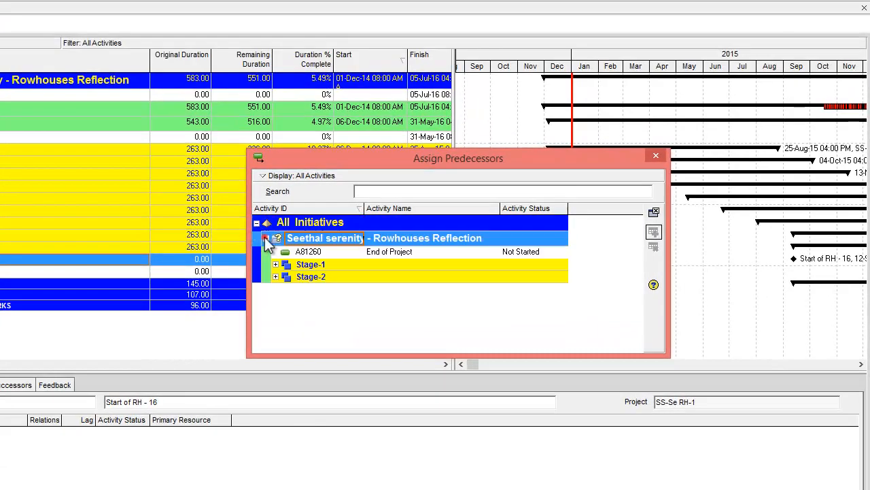
pyautogui.click(276, 272)
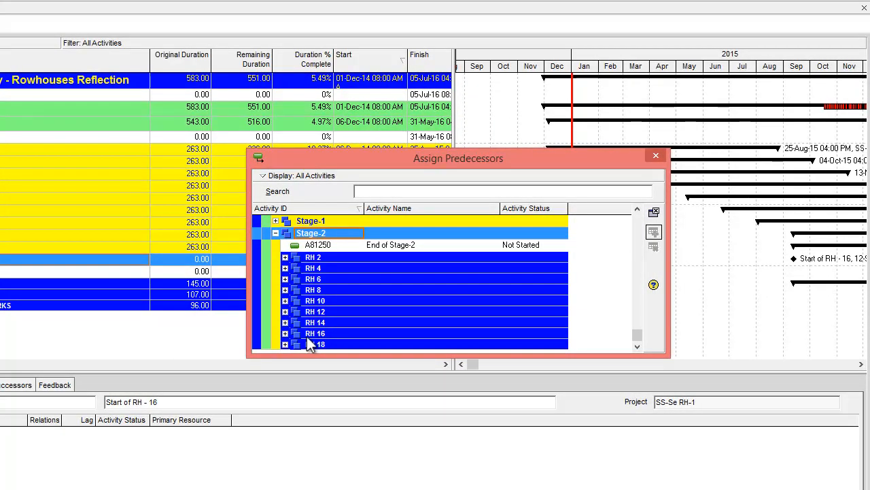
pyautogui.click(285, 333)
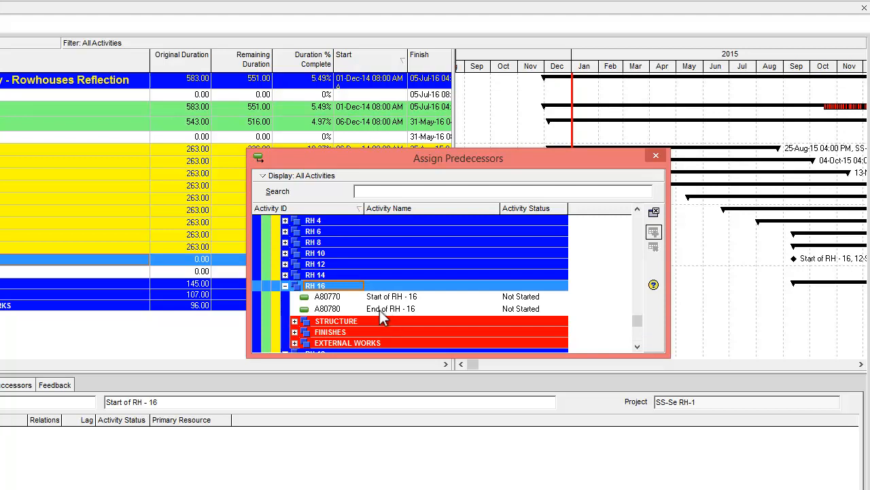
pyautogui.click(400, 309)
pyautogui.click(653, 232)
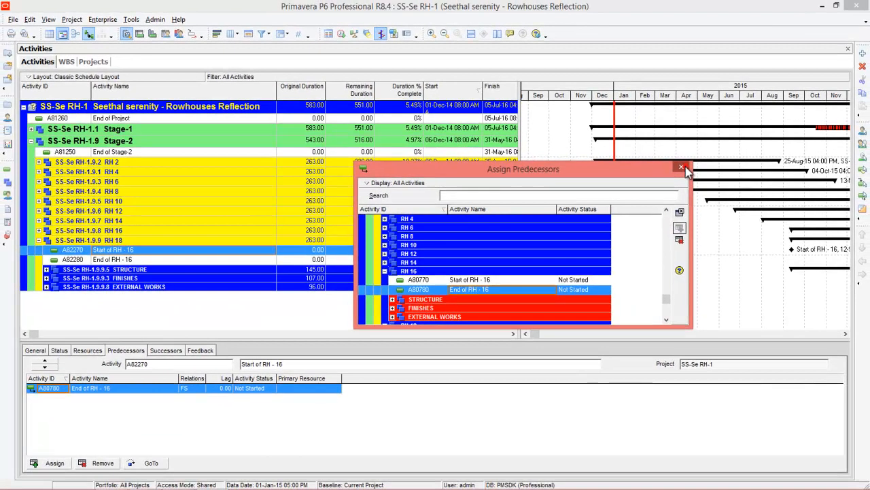
pyautogui.click(681, 167)
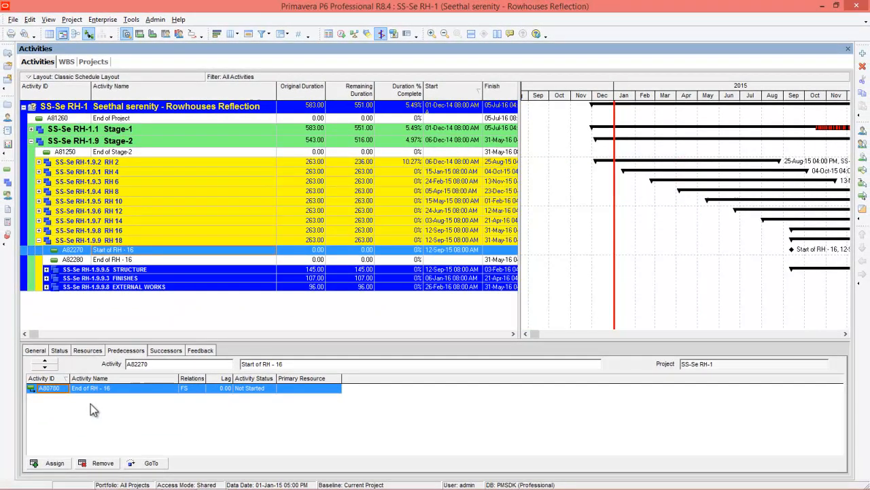
# Schedule the Rowhouses Reflection project with data date 01-Jan-15 05:00 PM and check its overall duration and percent complete
pyautogui.click(345, 35)
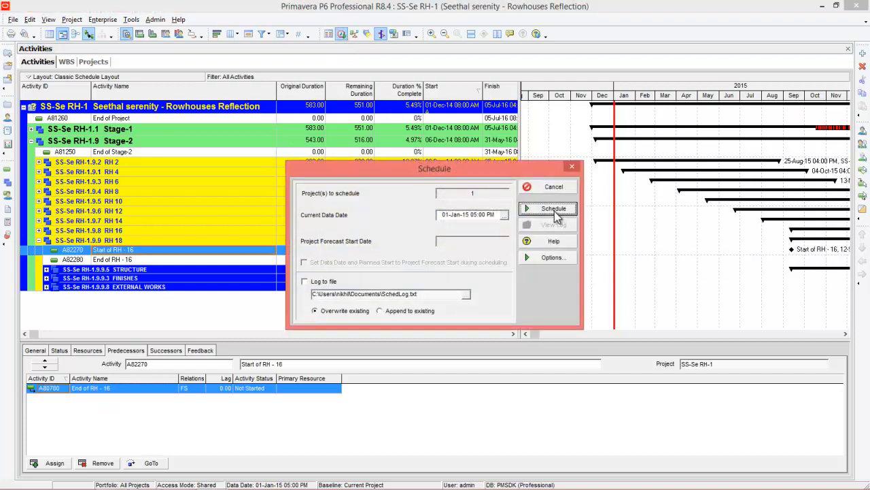
pyautogui.click(553, 210)
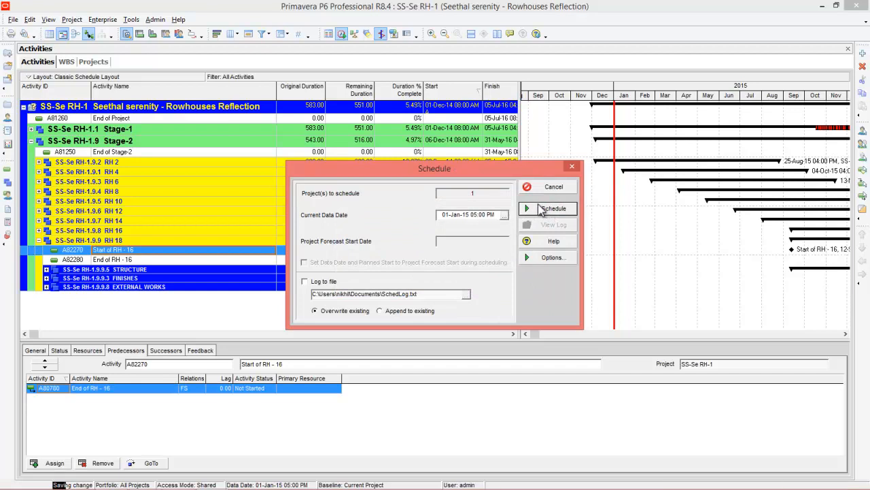
pyautogui.press('Return')
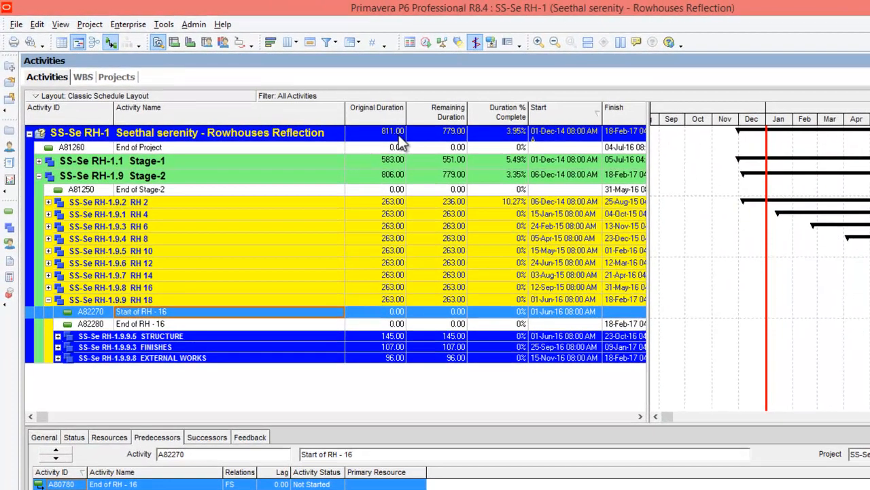
pyautogui.click(400, 133)
pyautogui.click(503, 134)
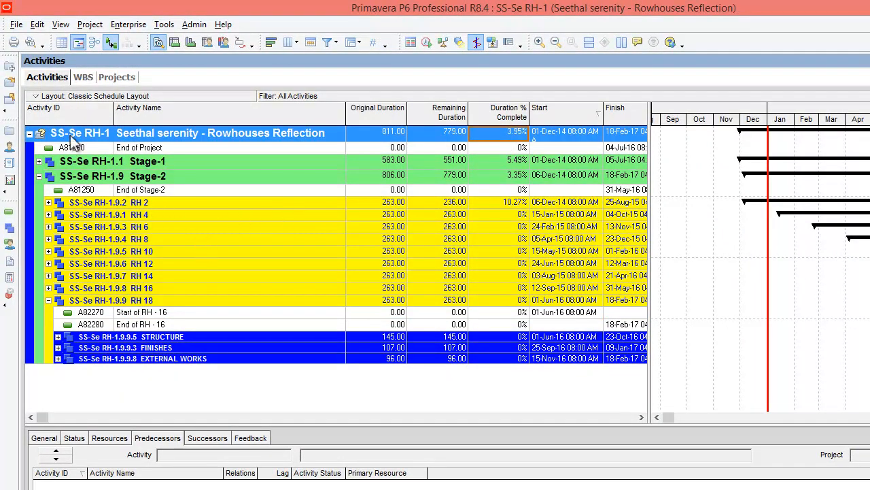
# Close all open projects and start merging the reflection SS-Se RH-1 into its source project
pyautogui.click(16, 25)
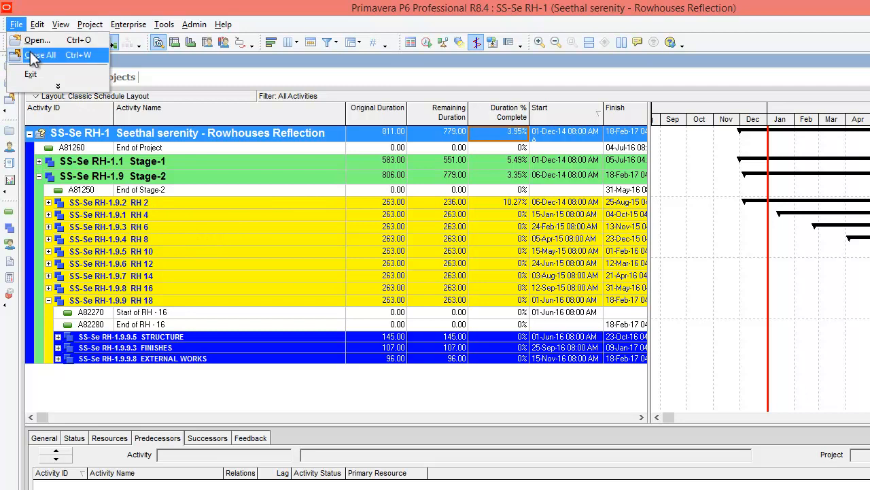
pyautogui.click(31, 53)
pyautogui.click(402, 268)
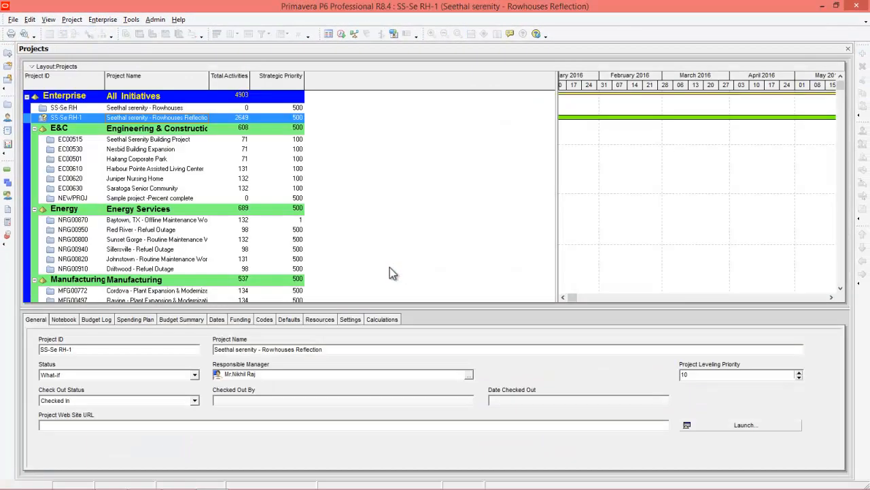
pyautogui.rightClick(146, 120)
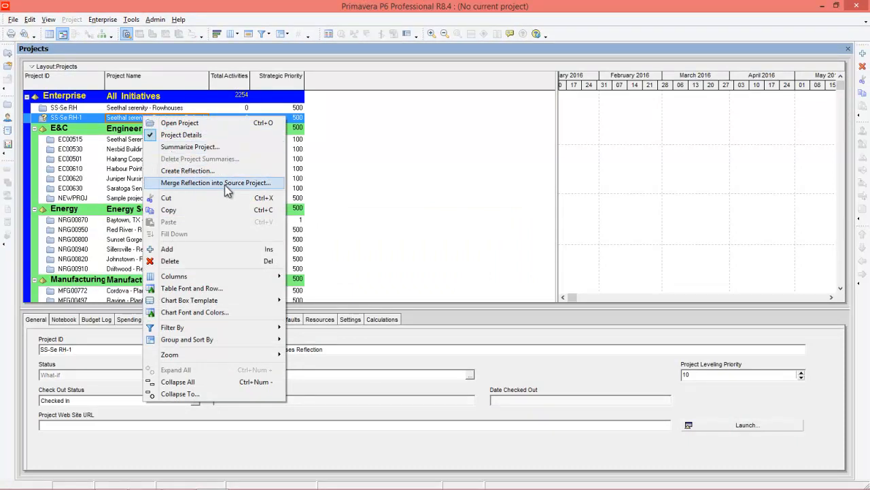
pyautogui.click(225, 183)
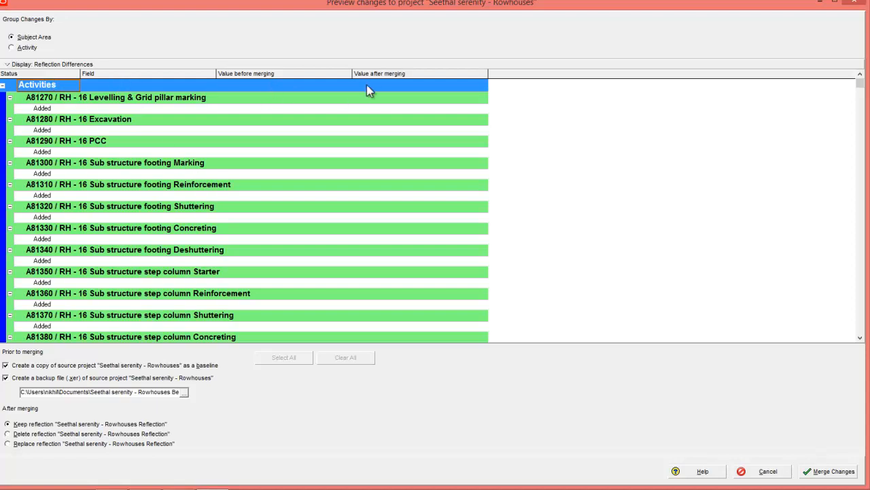
# Review the previewed reflection differences by subject area and grouped by activity, checking the merge selections through the end of the list
pyautogui.moveTo(860, 83); pyautogui.dragTo(865, 290)
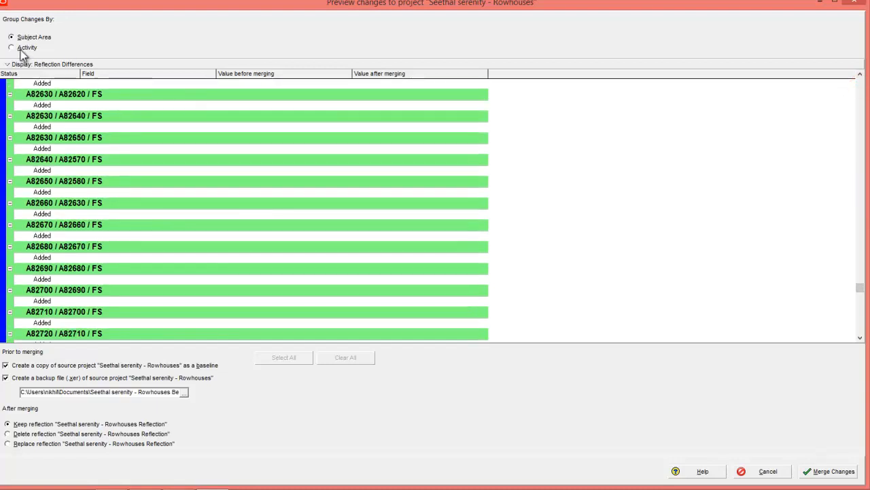
pyautogui.click(11, 48)
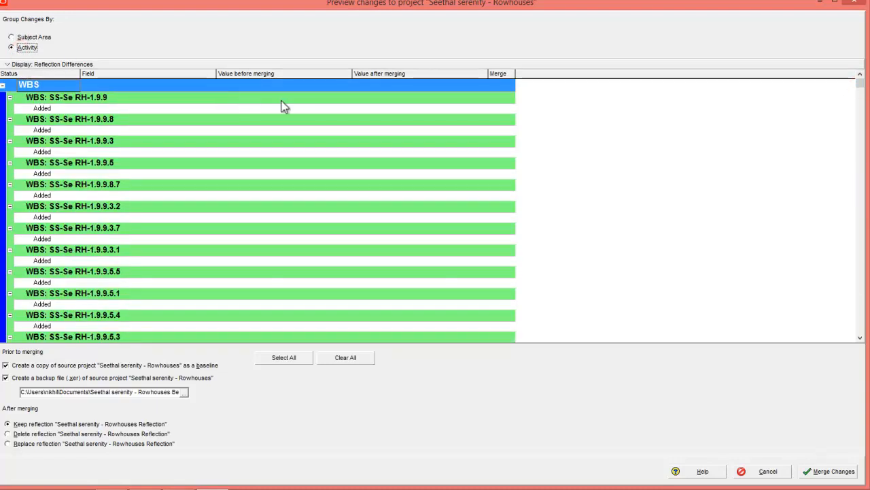
pyautogui.moveTo(861, 84); pyautogui.dragTo(861, 143)
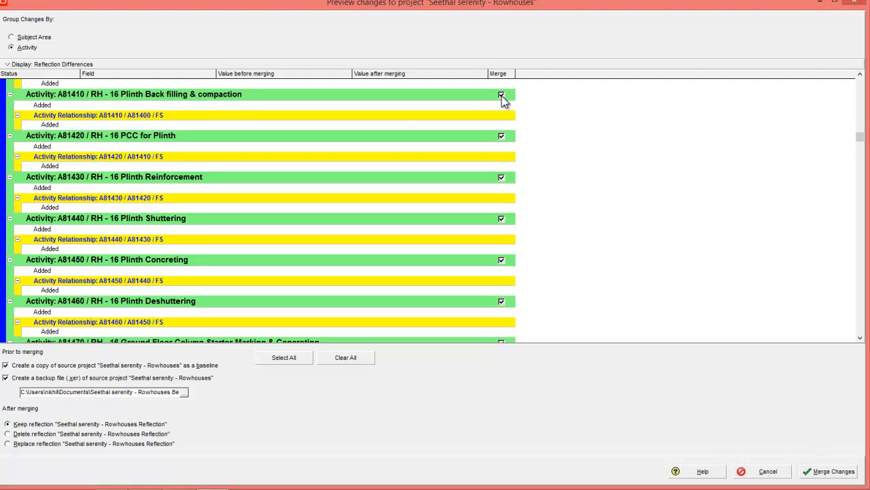
pyautogui.moveTo(860, 136); pyautogui.dragTo(861, 333)
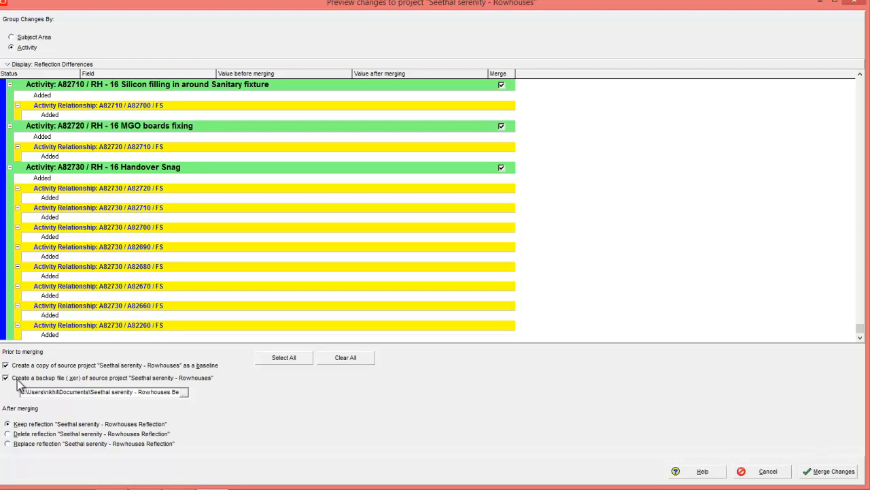
# Set the pre-merge backup to the XER file "Seethal serenity - Rowhouses Before Reflection Merge" in Documents, replacing the existing file
pyautogui.click(185, 393)
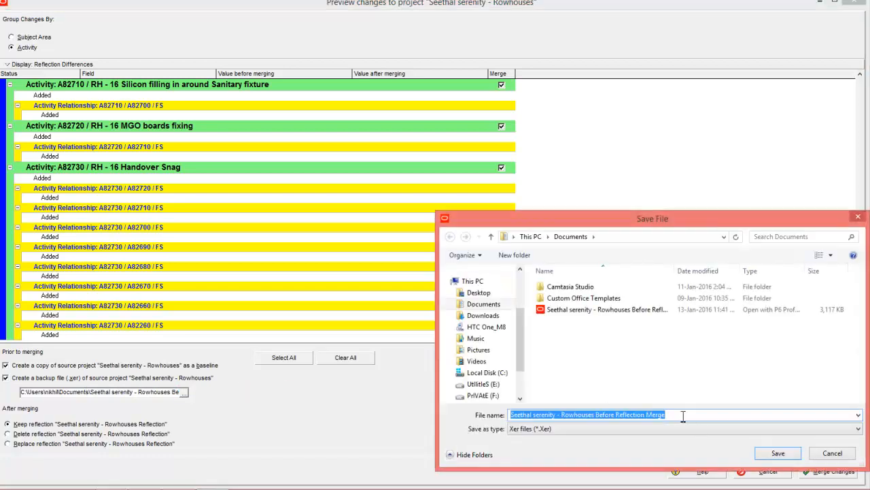
pyautogui.click(778, 453)
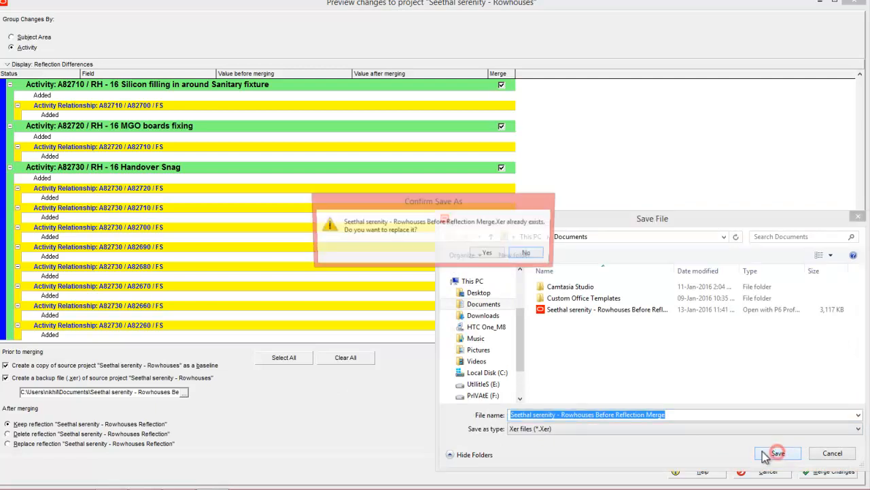
pyautogui.click(493, 254)
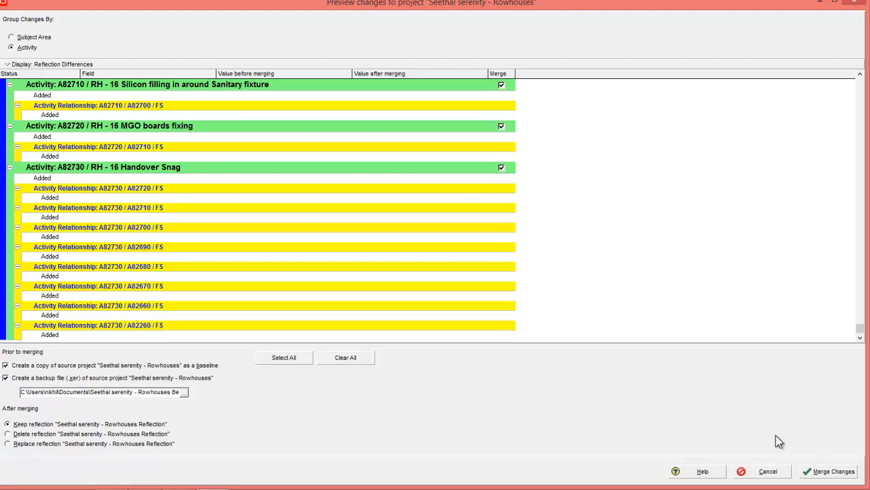
# Merge the changes into Seethal serenity - Rowhouses, creating a baseline copy and backup beforehand and keeping the reflection
pyautogui.click(830, 473)
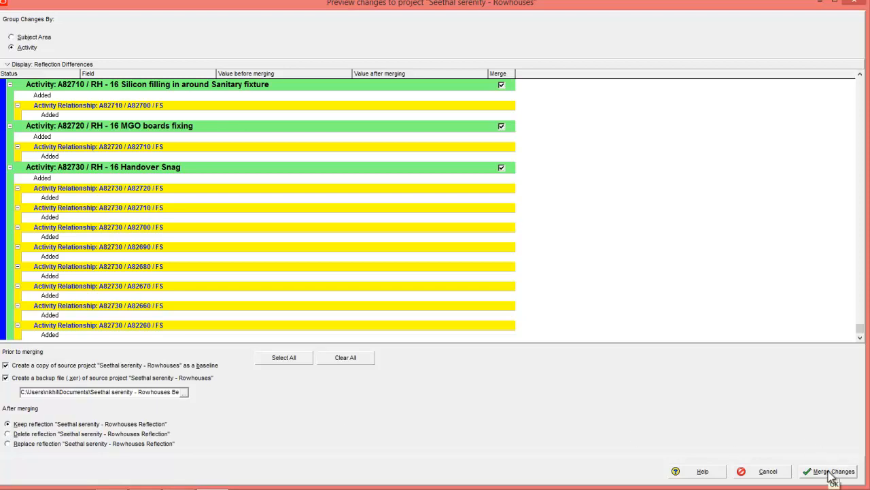
pyautogui.click(408, 273)
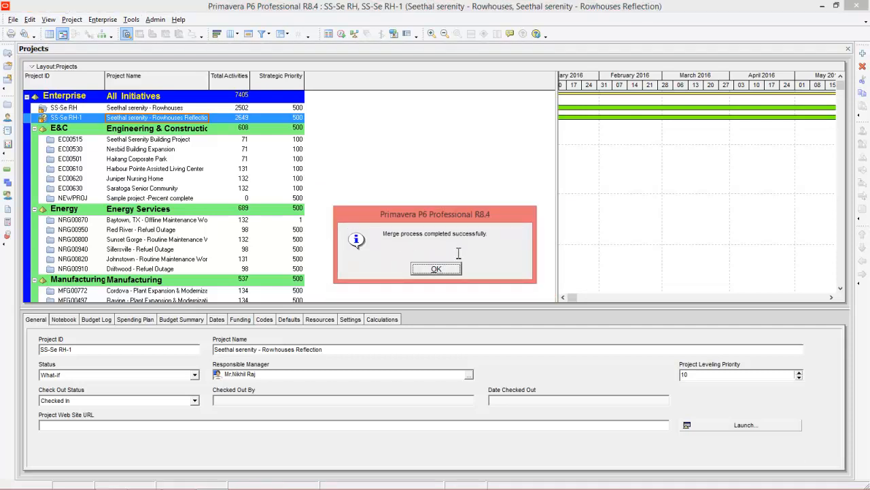
pyautogui.click(437, 269)
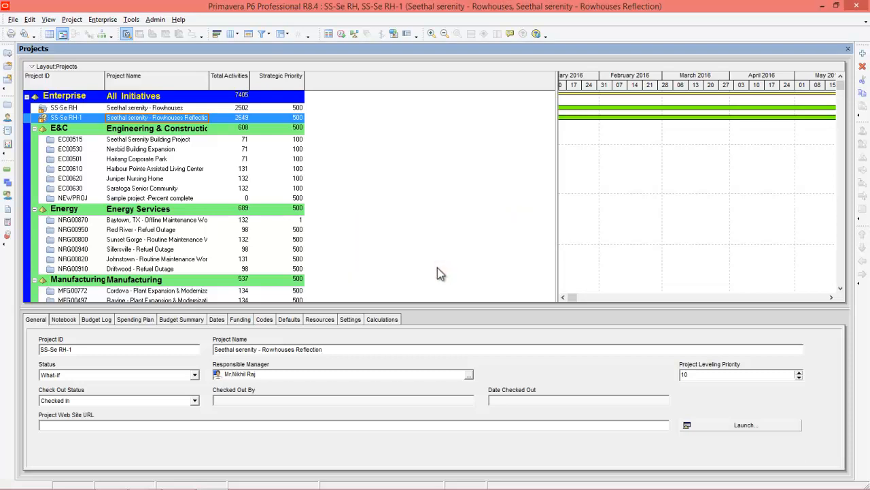
# Close the open projects and open only the source project SS-Se RH, Seethal serenity - Rowhouses
pyautogui.doubleClick(157, 115)
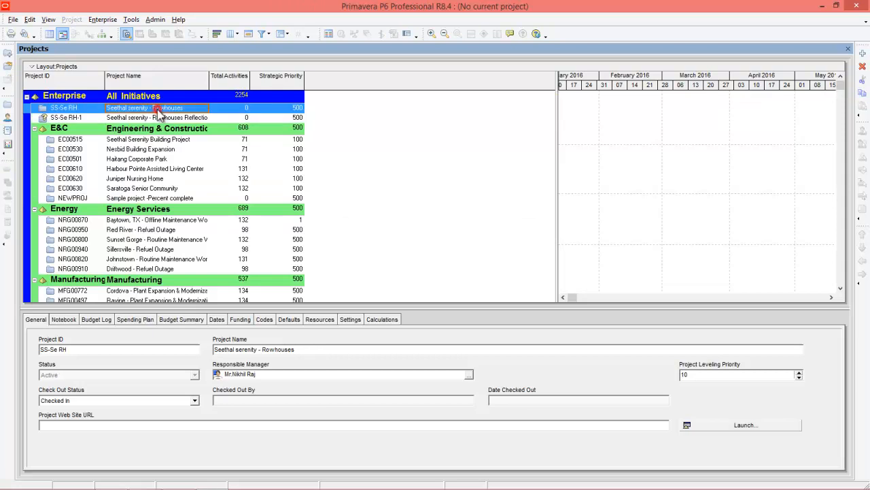
pyautogui.rightClick(159, 110)
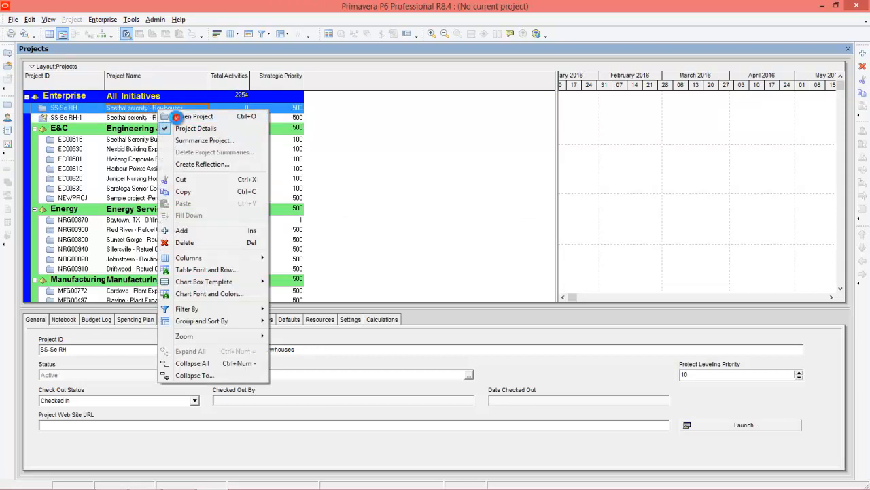
pyautogui.click(175, 118)
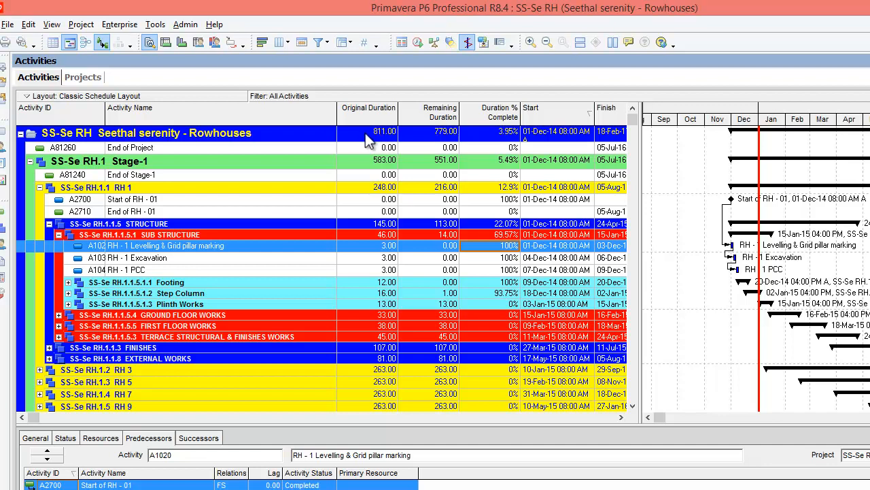
# Add a new baseline to Seethal serenity - Rowhouses by saving a copy of the current project
pyautogui.click(85, 26)
pyautogui.click(97, 55)
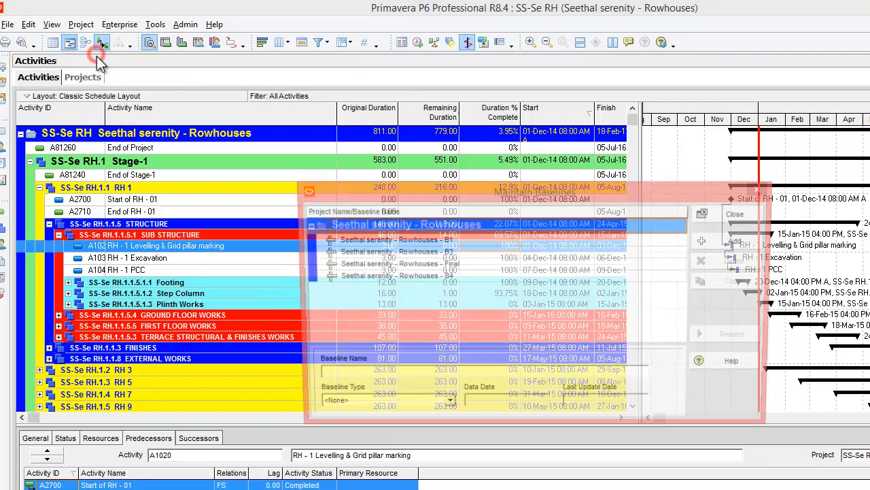
pyautogui.click(733, 243)
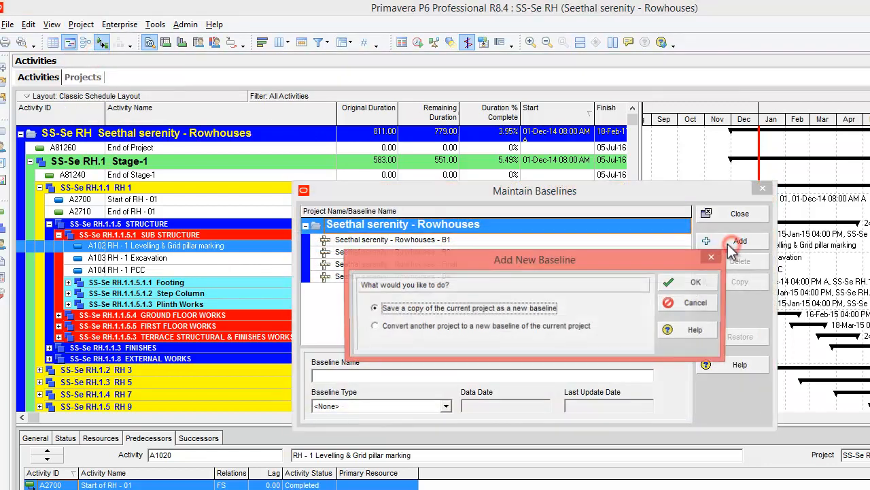
pyautogui.click(692, 288)
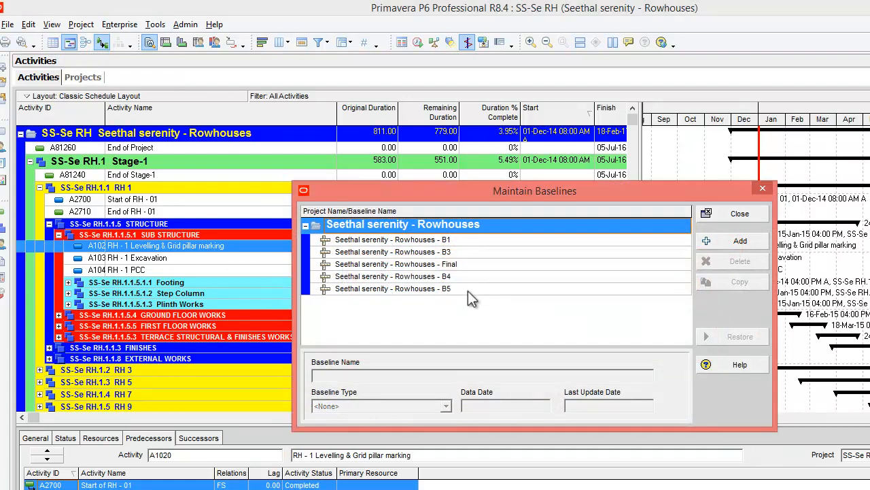
# Rename the new baseline "Seethal serenity - Rowhouses - B5 scope changed- addition of 18th row house" and finish maintaining baselines
pyautogui.click(467, 290)
pyautogui.click(468, 290)
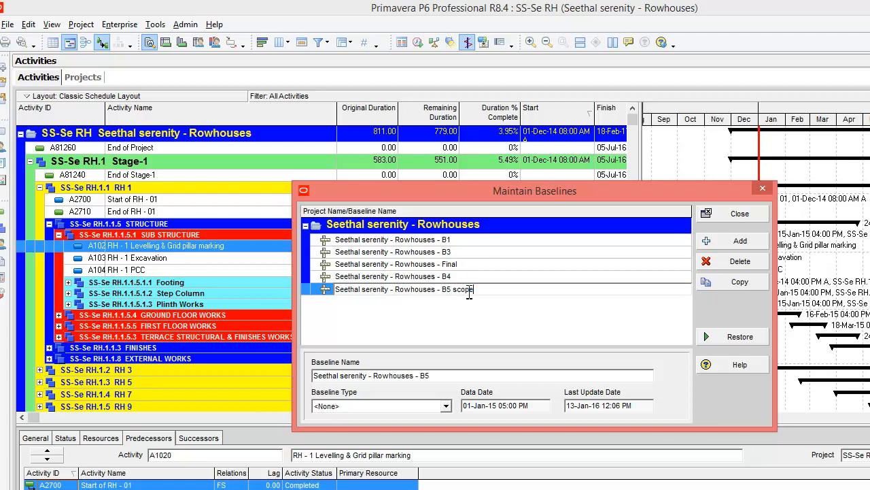
pyautogui.write('scope changes')
pyautogui.write('- addition of 18th row house')
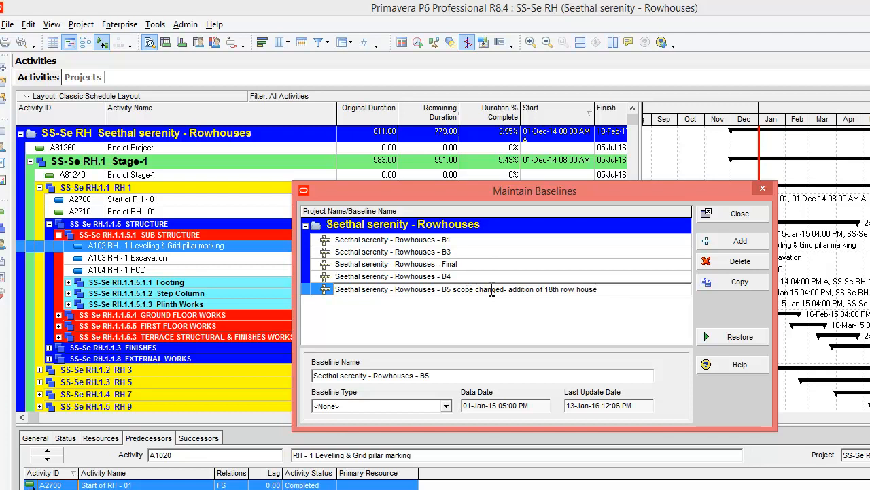
pyautogui.click(552, 307)
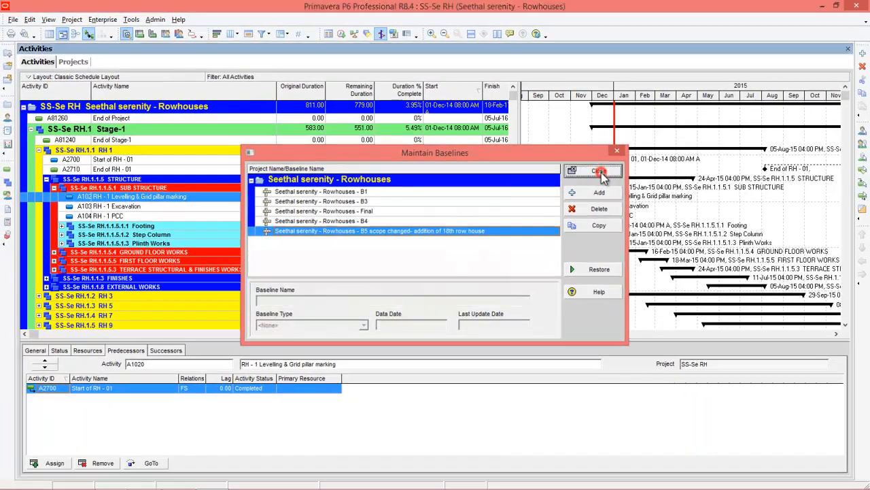
pyautogui.click(740, 215)
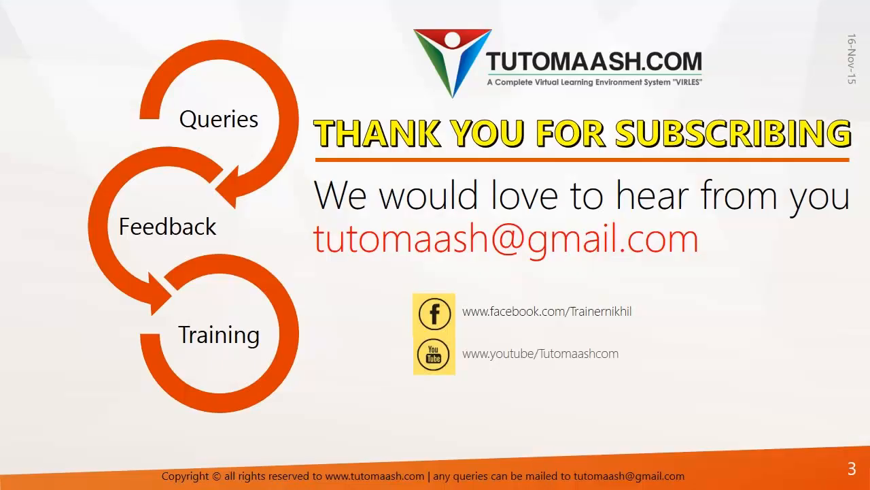